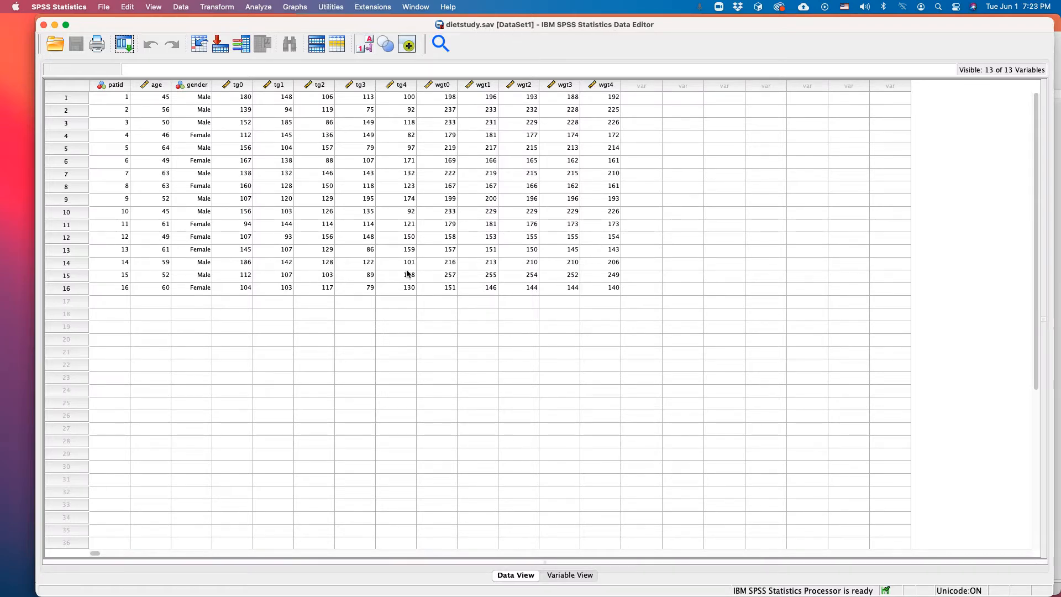
- Examine the dataset's variable columns one by one, from patid, age and gender through tg0–tg4 and wgt0–wgt4
click(117, 86)
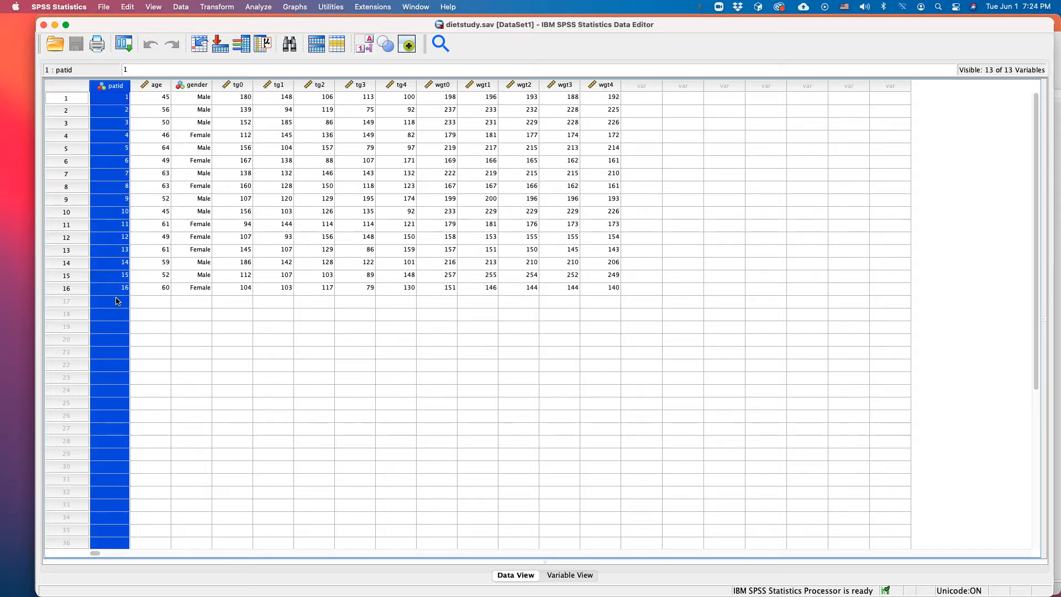
click(162, 87)
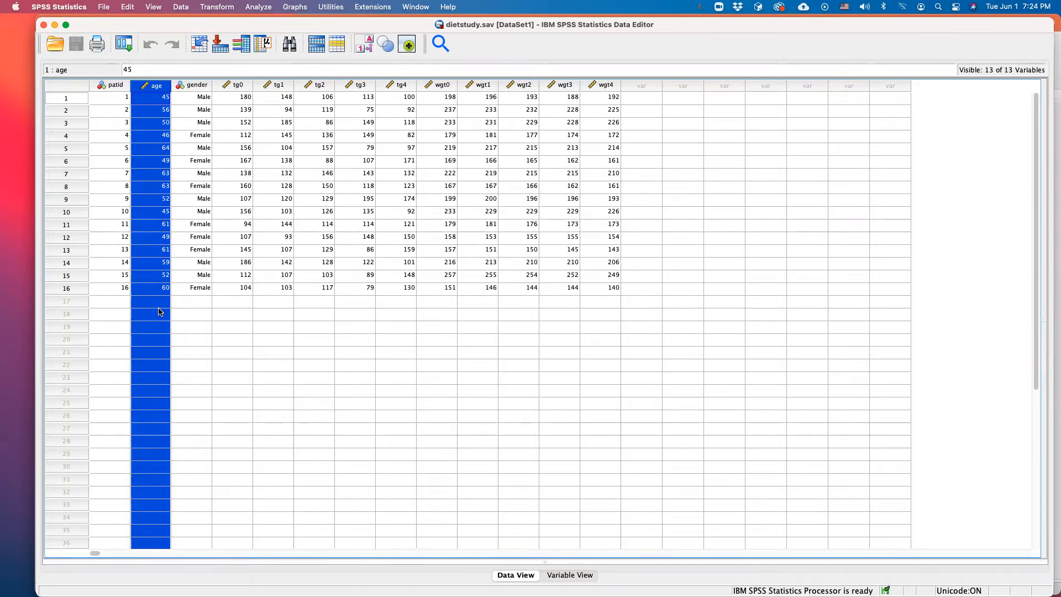
click(197, 88)
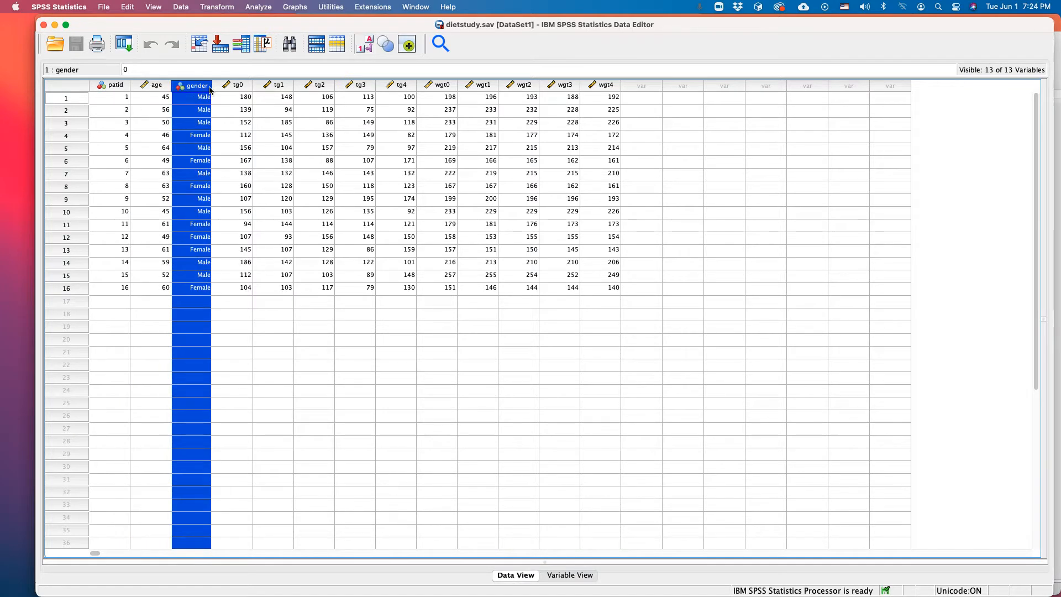
click(241, 88)
click(272, 87)
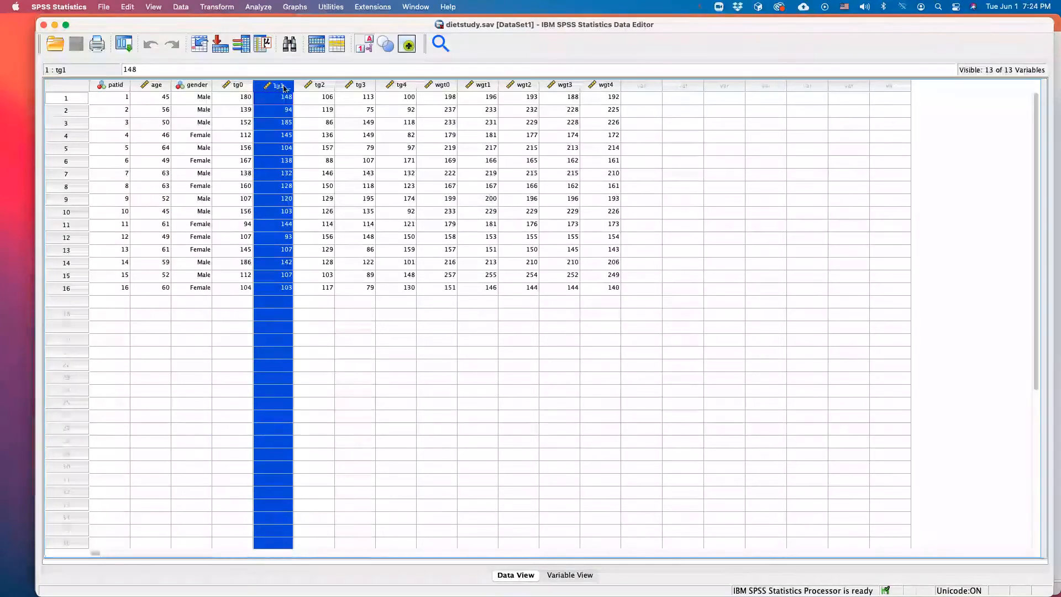
click(323, 88)
click(372, 87)
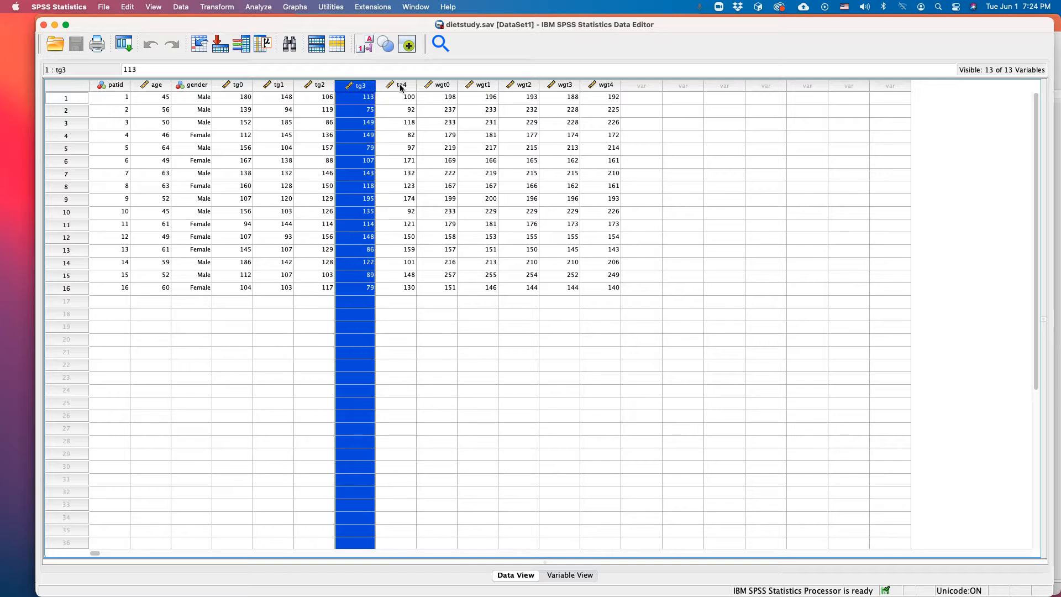
click(399, 88)
click(440, 87)
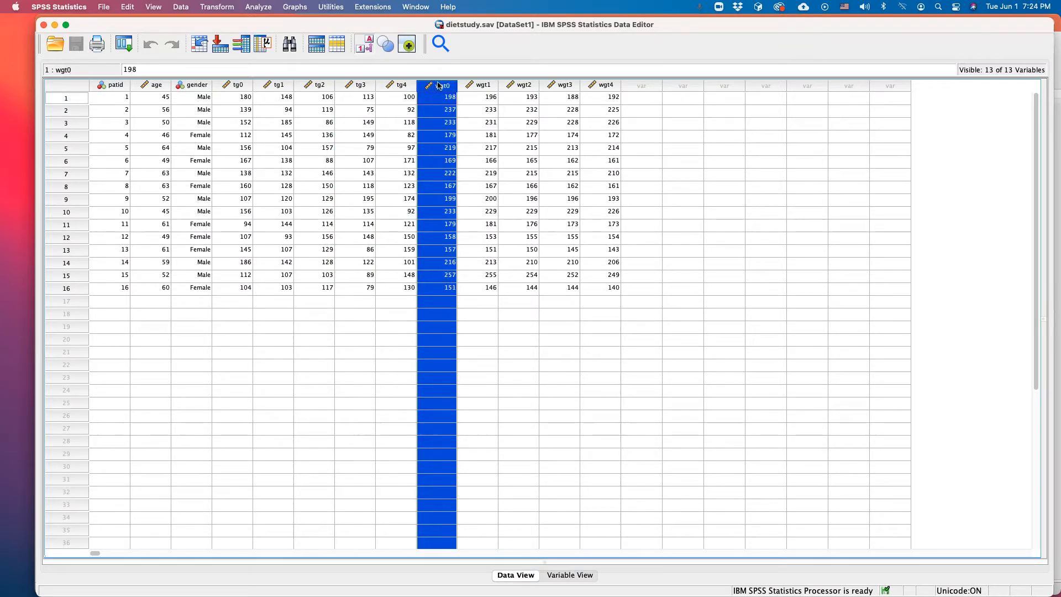
click(479, 89)
click(519, 88)
click(587, 84)
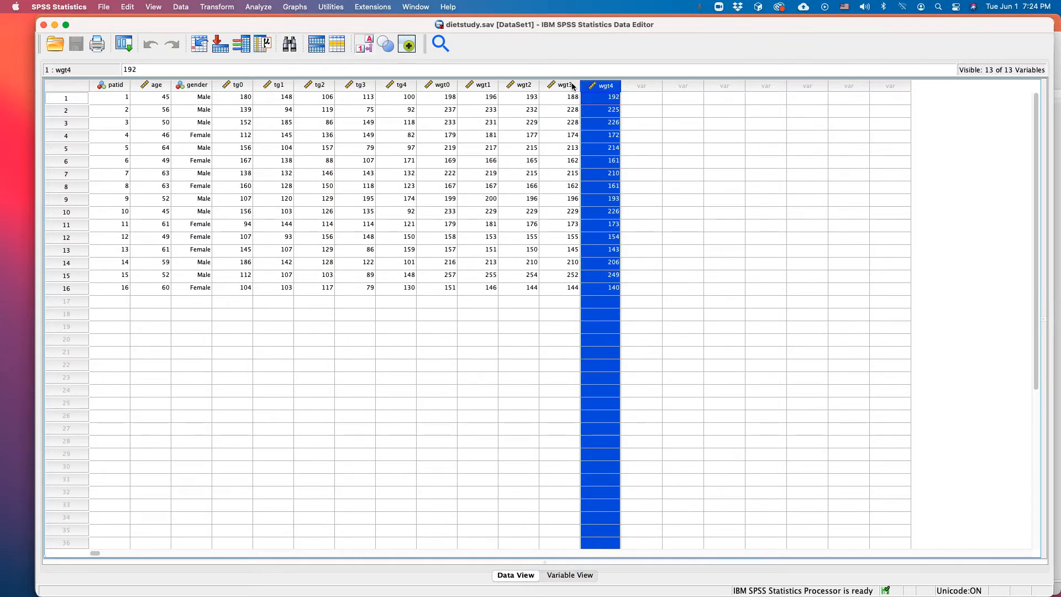
click(574, 86)
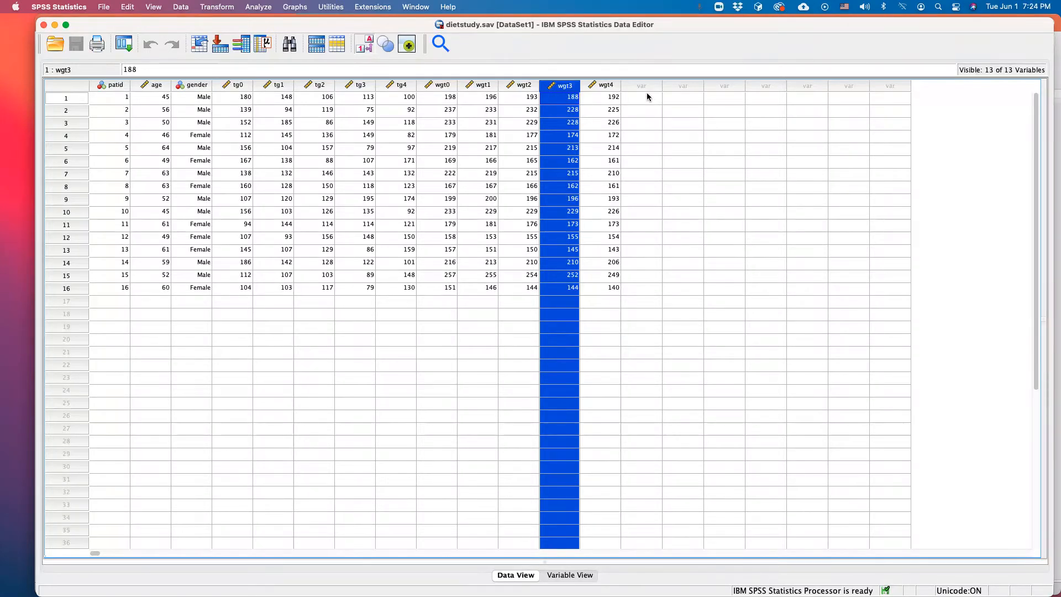
click(250, 314)
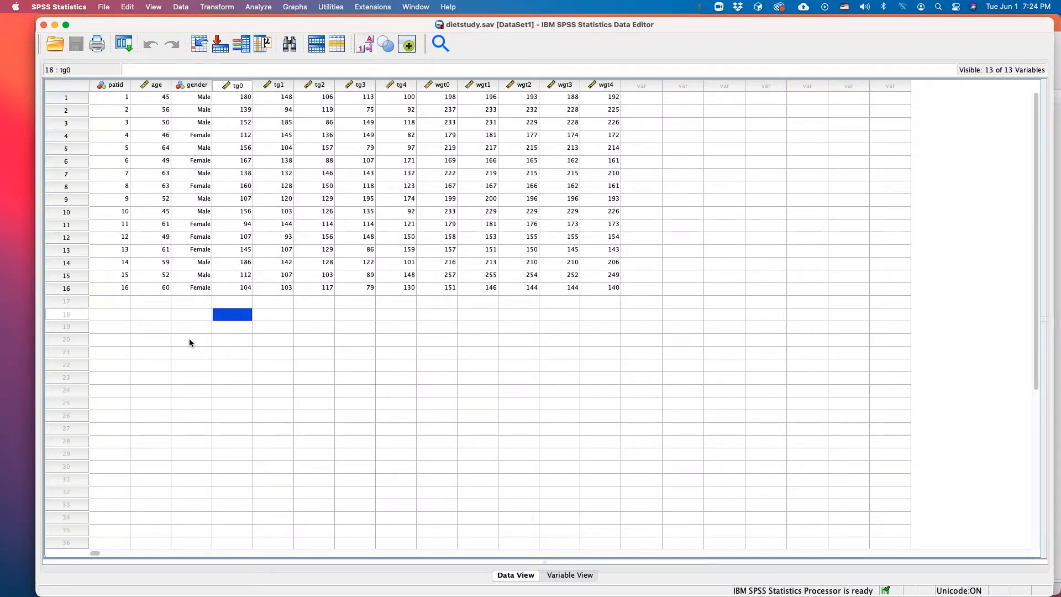
- Check the variable definitions and measurement levels of patid, age and gender, and return to the data rows
click(568, 575)
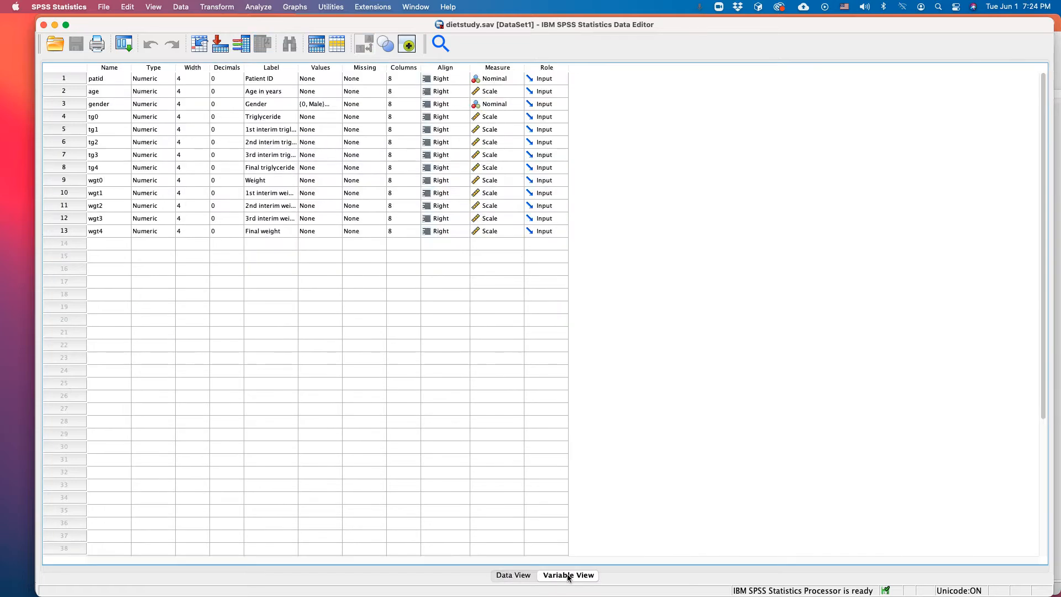
click(64, 79)
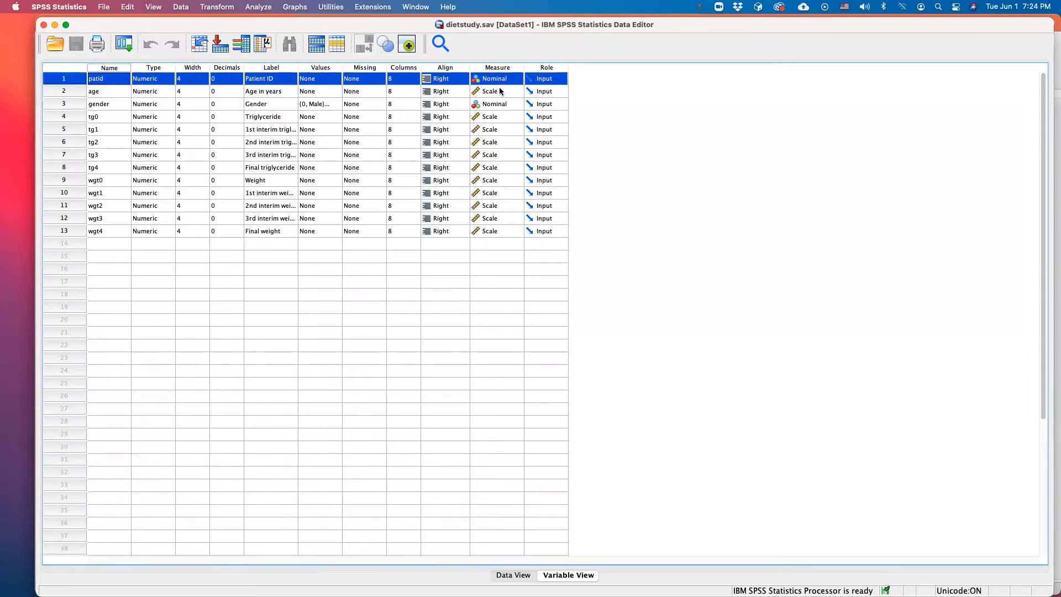
click(81, 92)
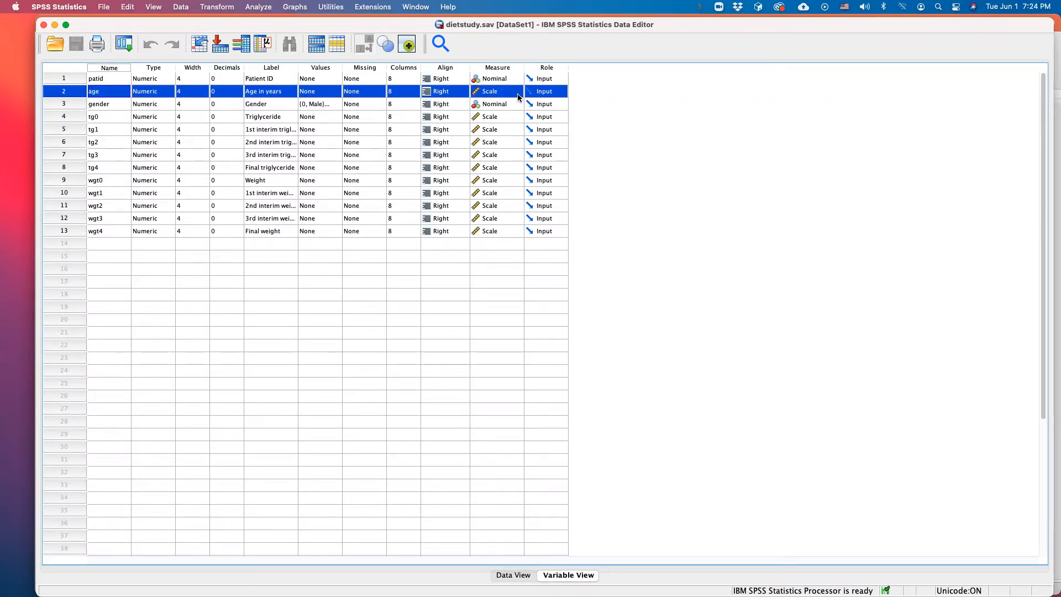
click(85, 105)
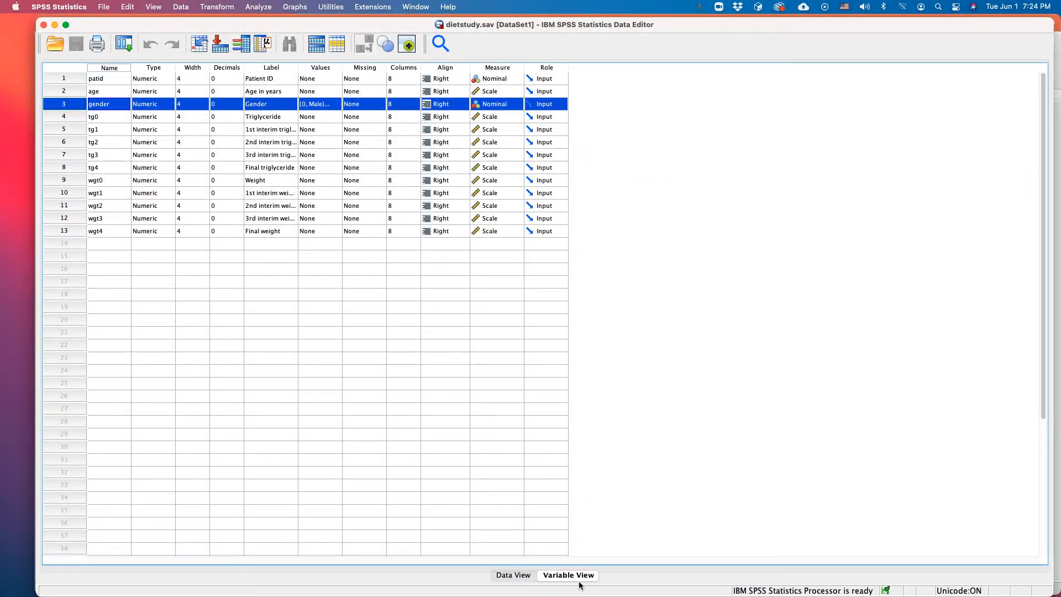
click(517, 576)
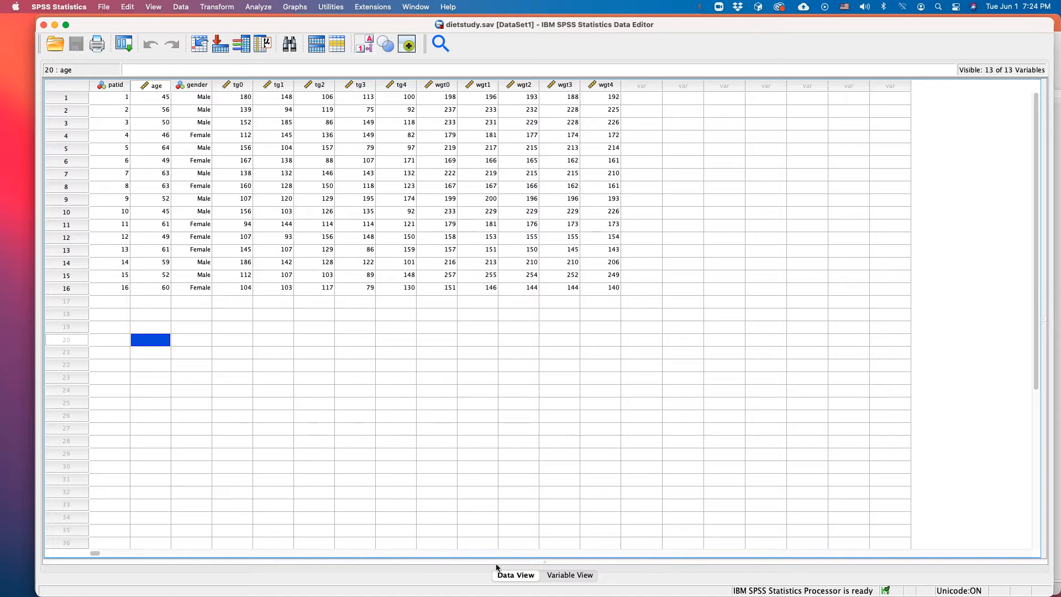
click(150, 85)
click(307, 352)
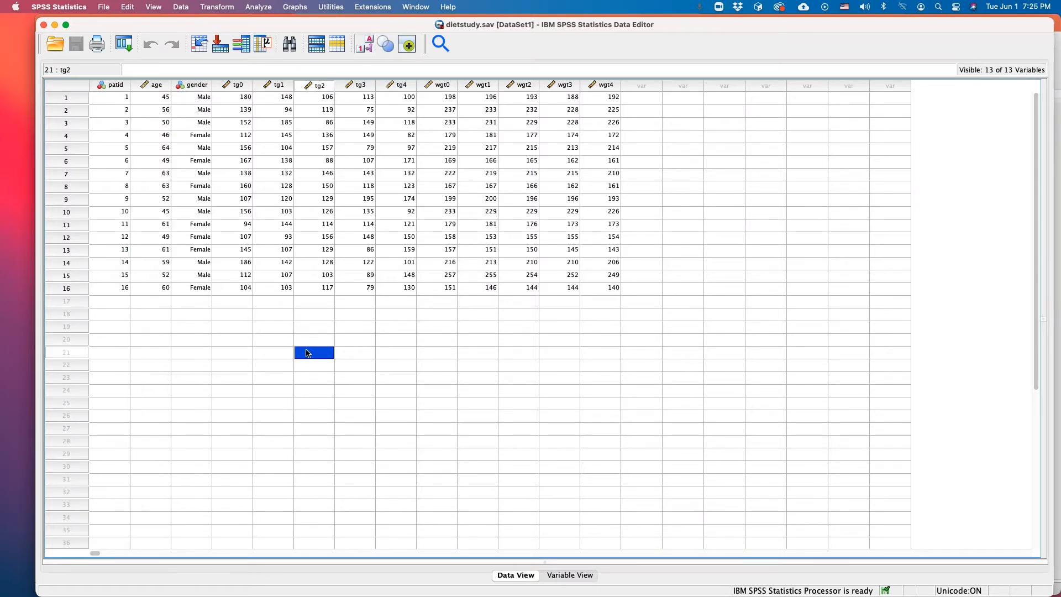
- Set up a Frequencies analysis with Gender as the variable, leaving all additional statistics unselected
click(264, 8)
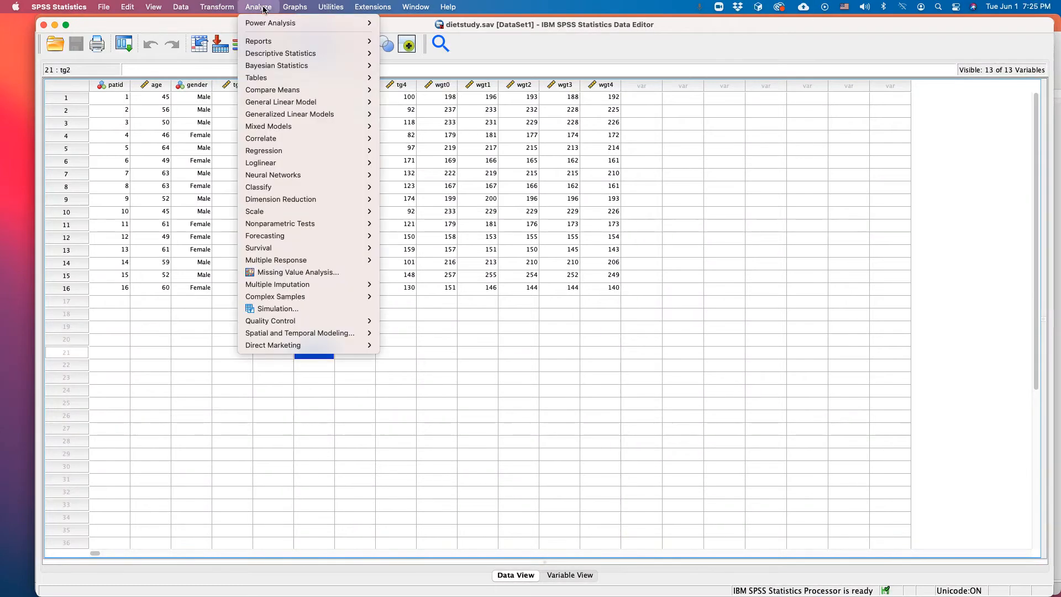
mouse_move(270, 55)
mouse_move(326, 57)
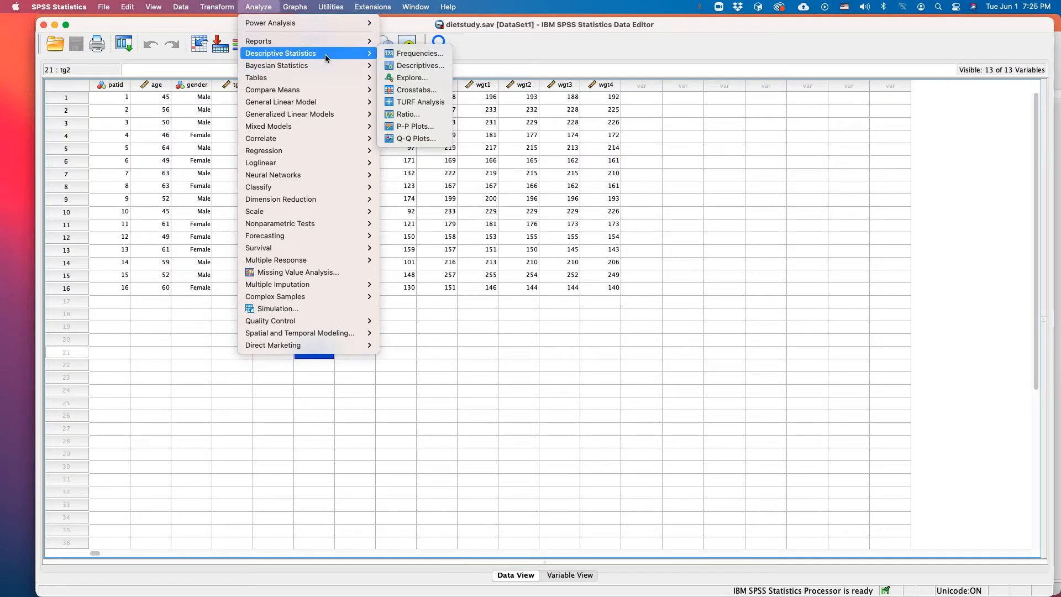
click(421, 54)
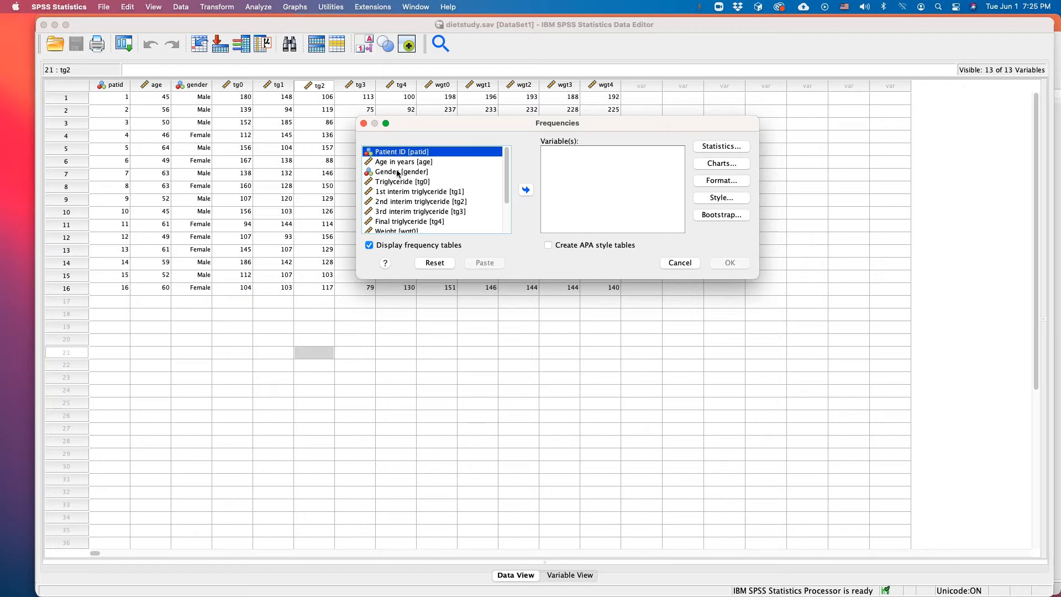
double_click(398, 173)
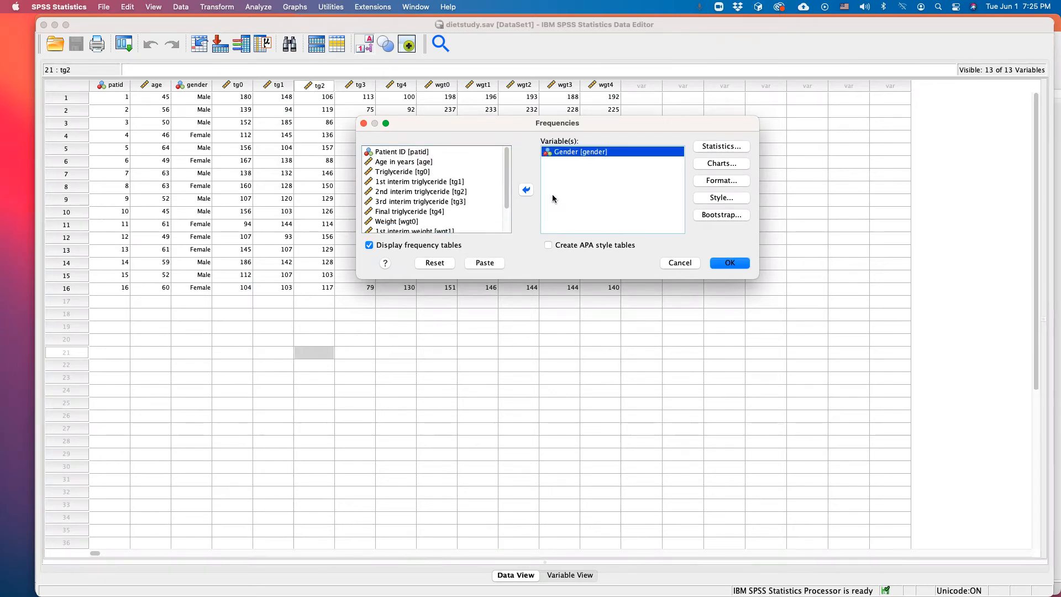
click(722, 146)
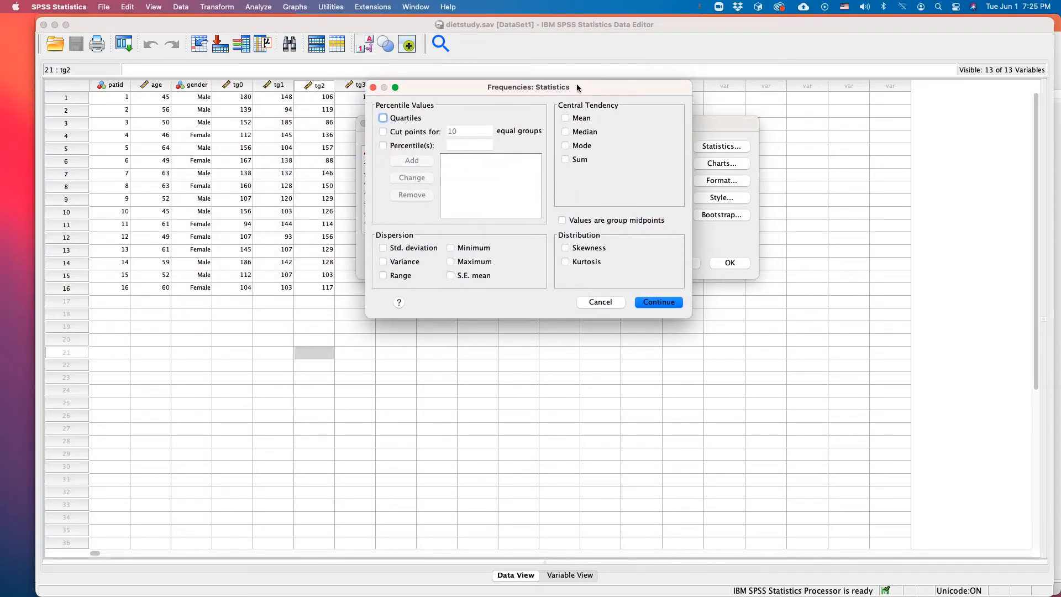
click(601, 302)
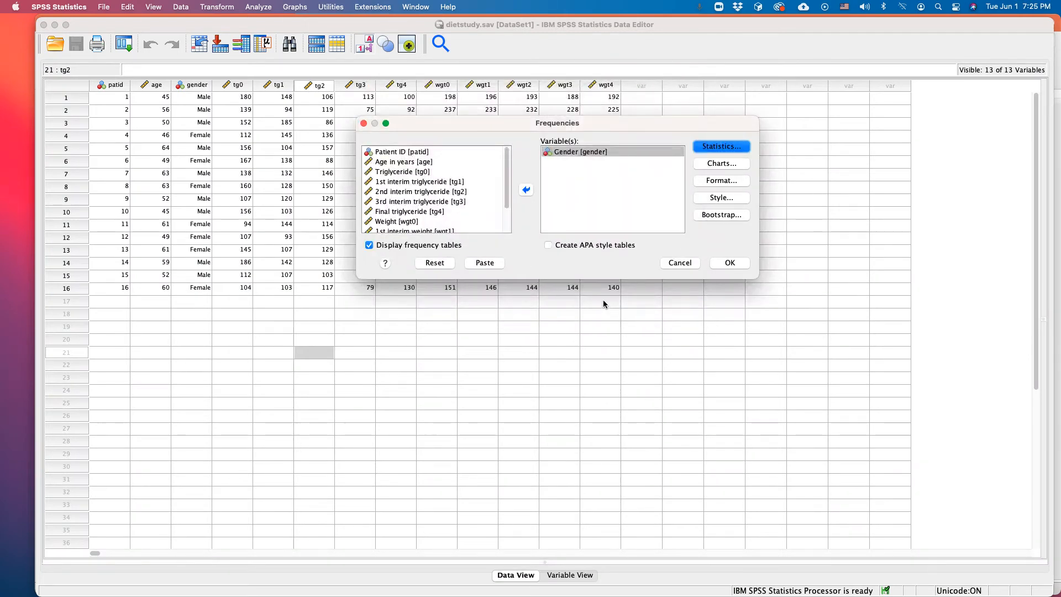
- Add a bar chart showing frequencies and run the Gender frequency analysis with frequency tables displayed
click(720, 165)
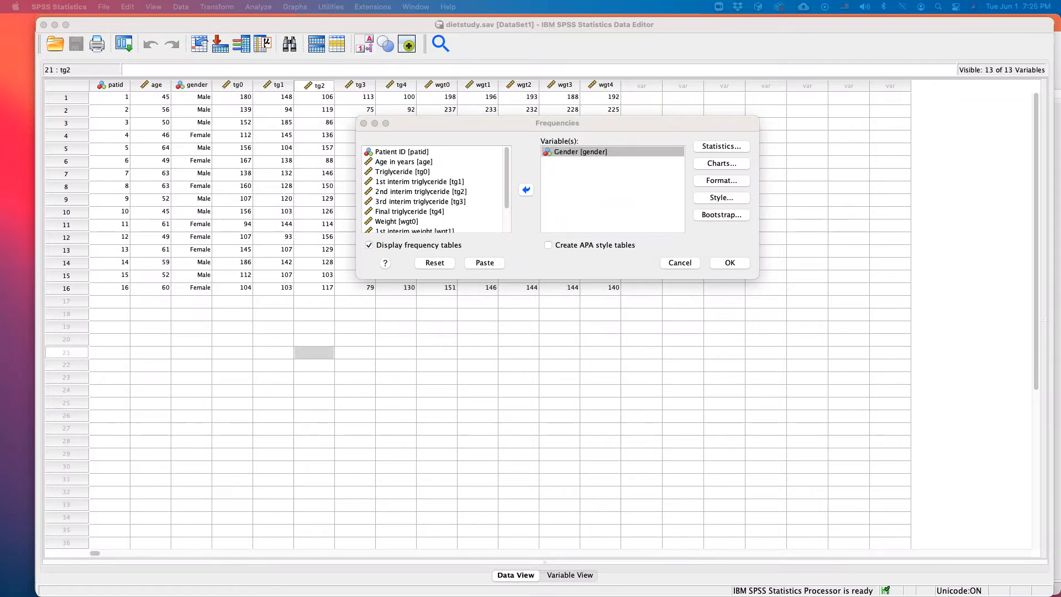
drag(497, 148, 681, 152)
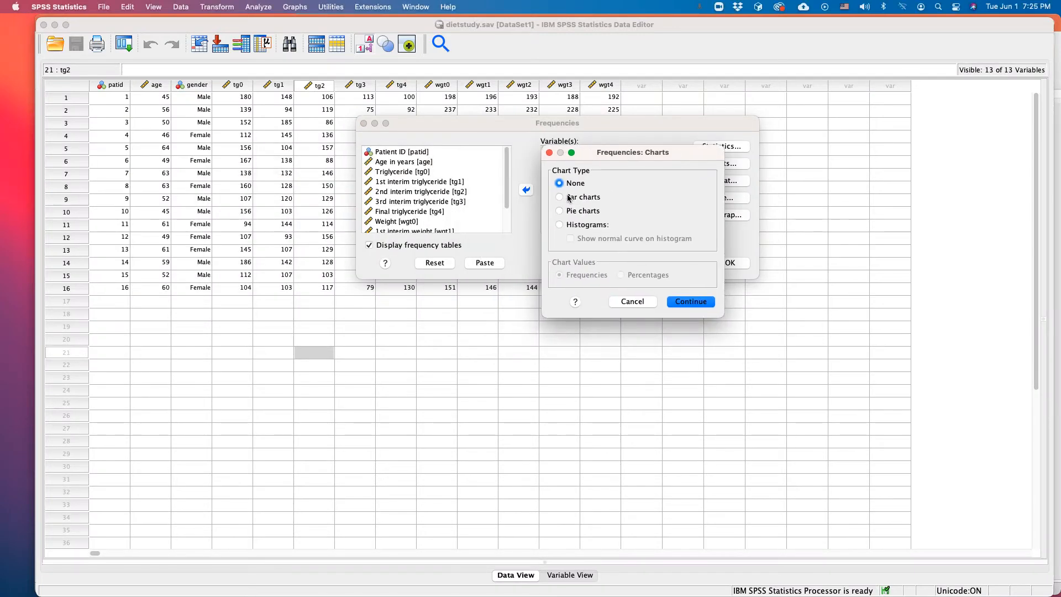
click(558, 198)
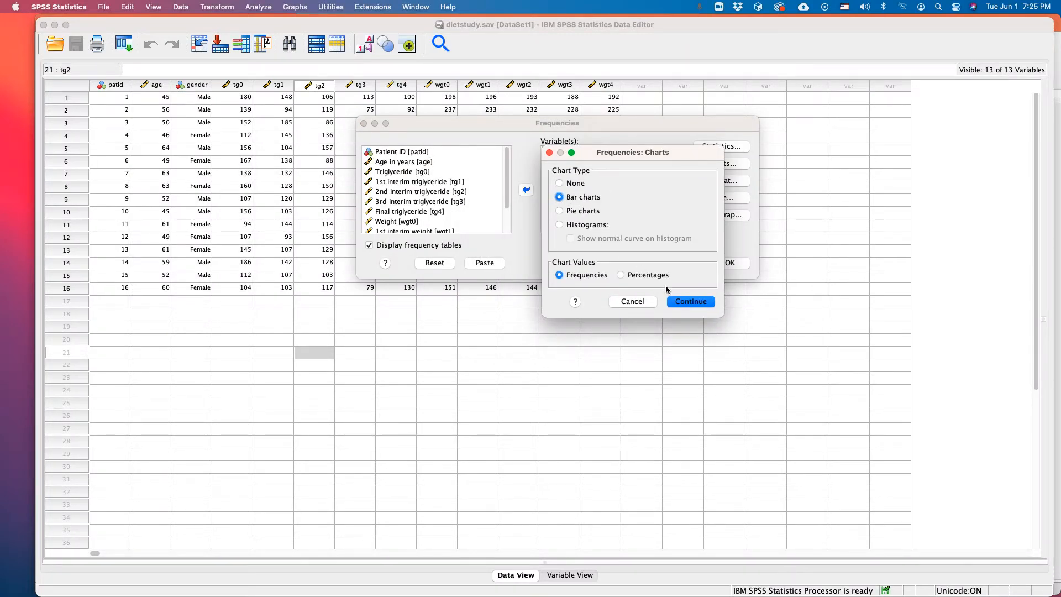
click(693, 302)
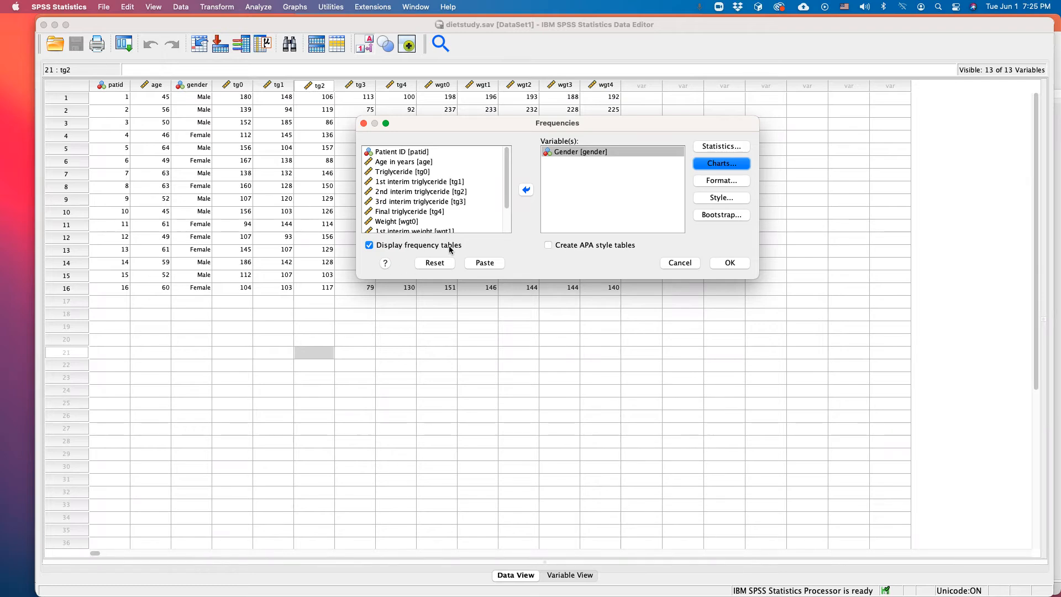
click(369, 246)
click(369, 247)
click(740, 264)
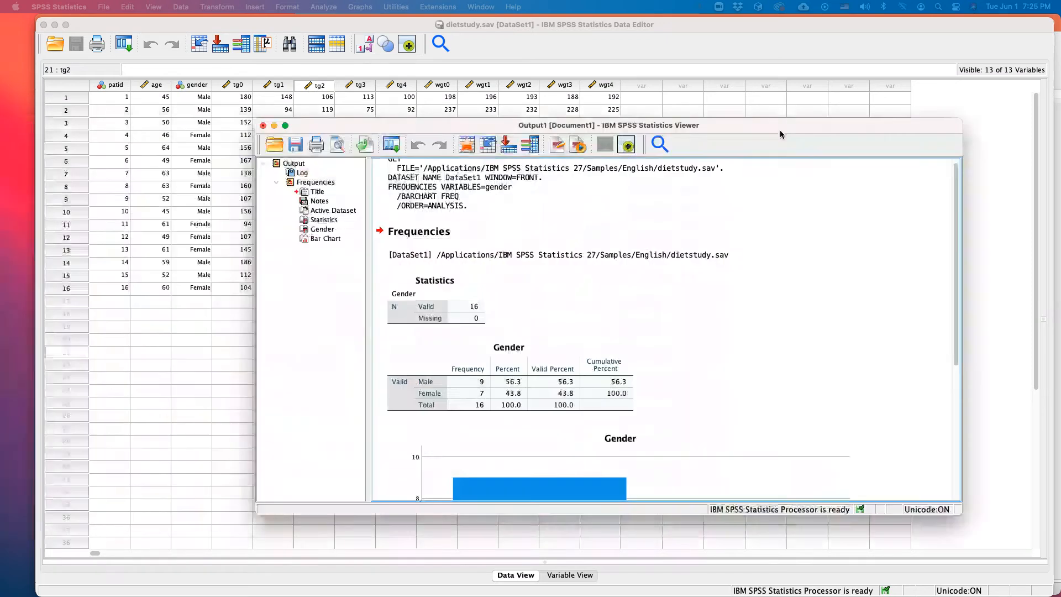
- Review the Gender frequency table and bar chart in the output viewer
scroll(826, 260, down, 5)
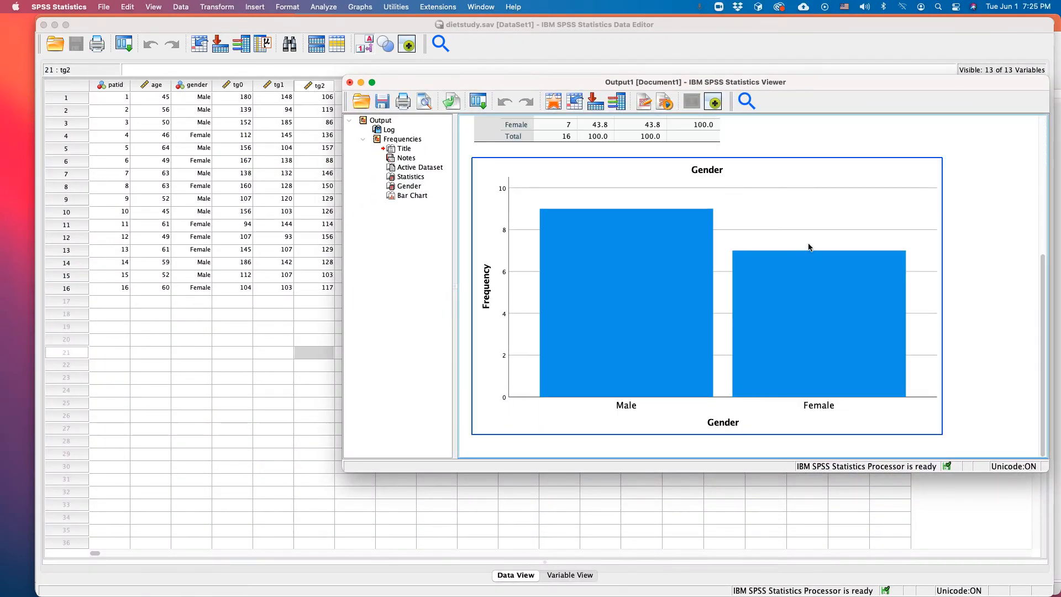
scroll(756, 221, up, 3)
click(630, 224)
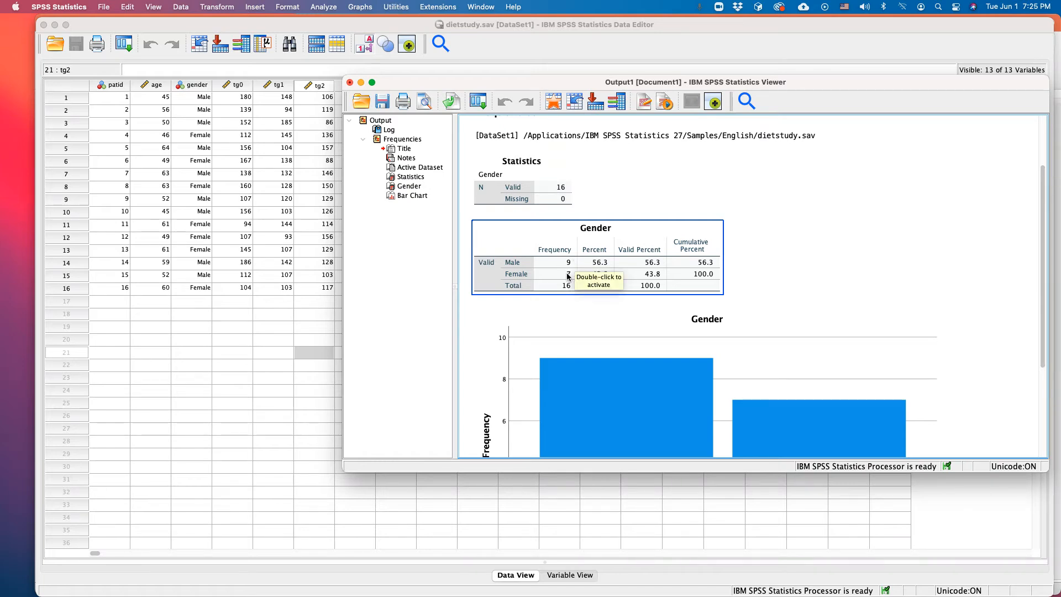
scroll(648, 279, down, 3)
click(649, 278)
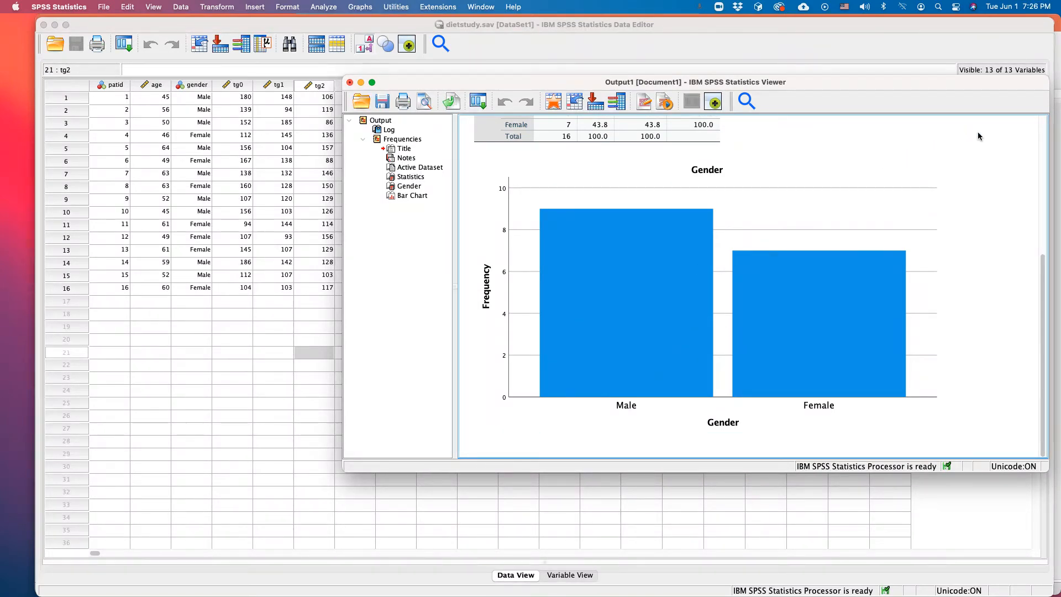
scroll(980, 144, up, 5)
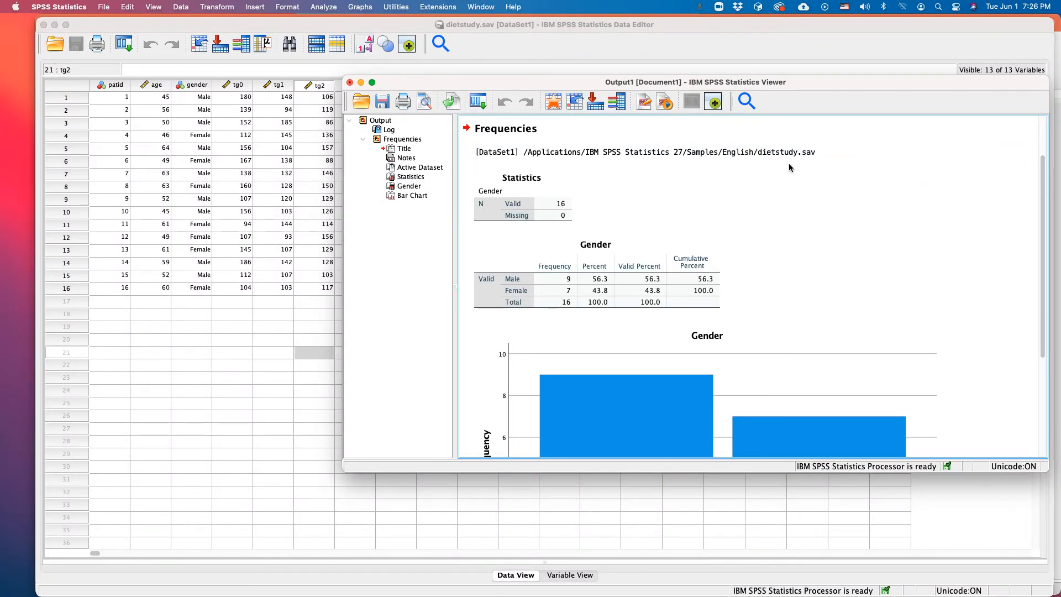
drag(848, 85, 768, 82)
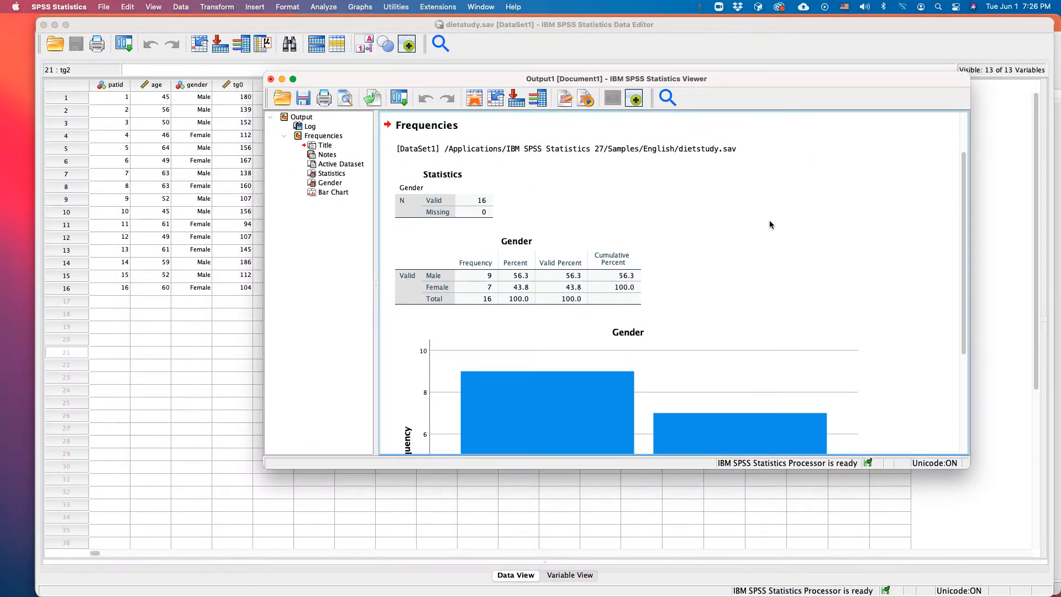
- Start a Descriptives analysis and add Age in years as its variable
click(319, 7)
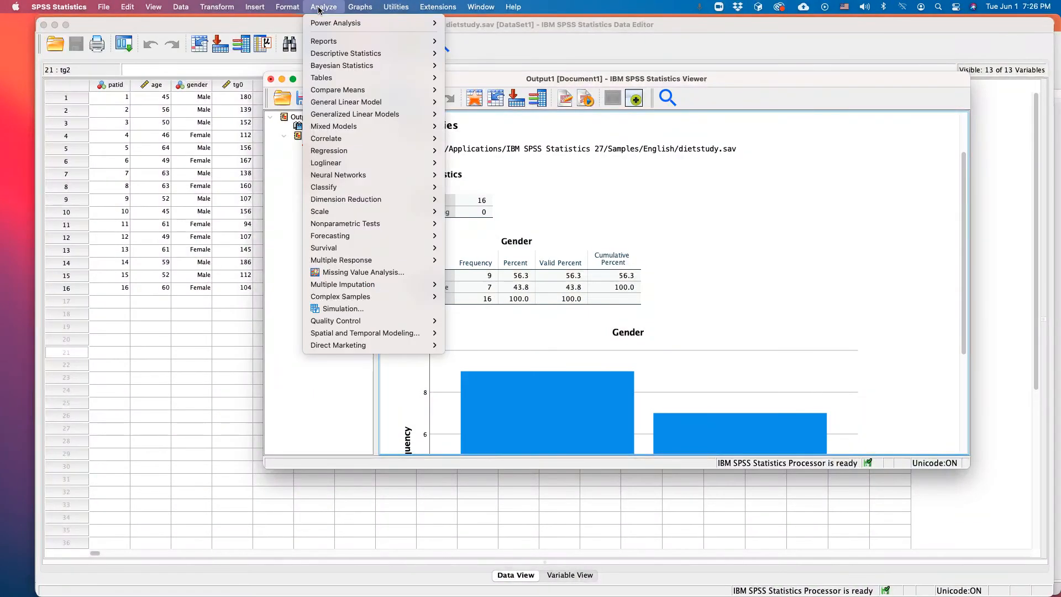
click(829, 76)
click(322, 8)
mouse_move(340, 56)
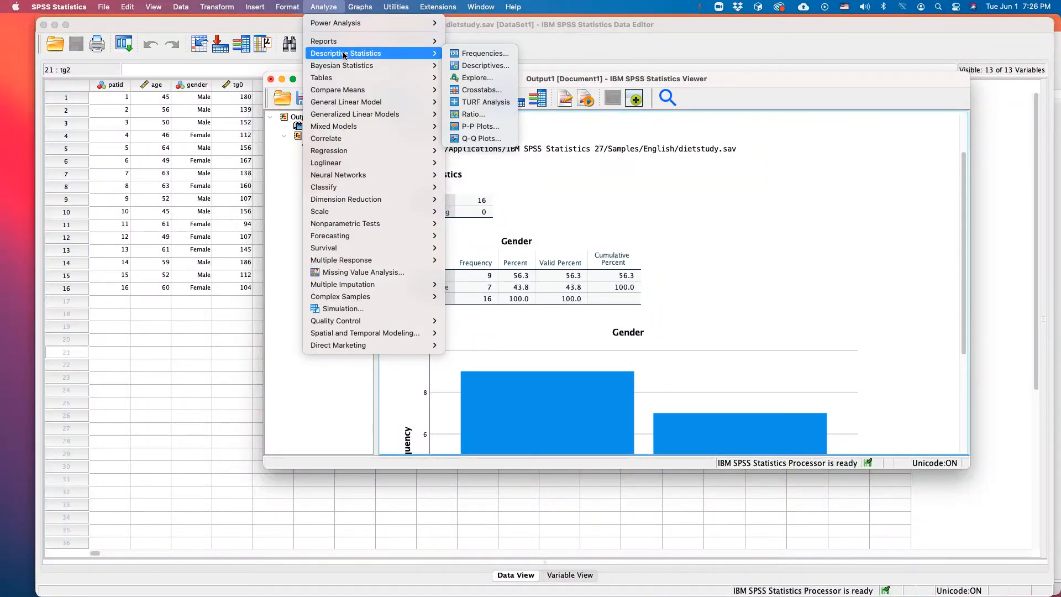
click(491, 67)
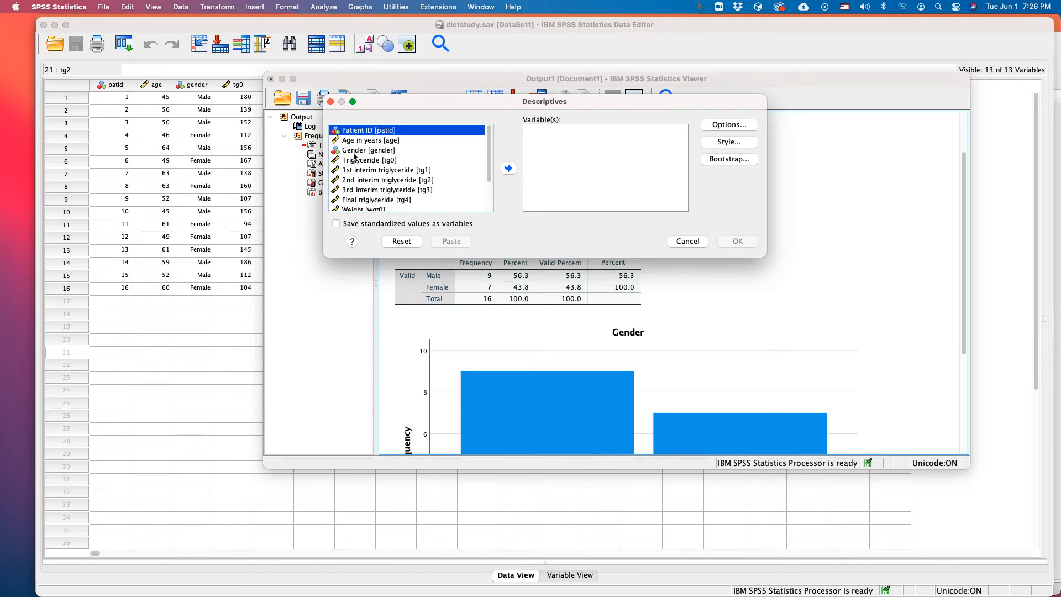
click(362, 139)
click(509, 168)
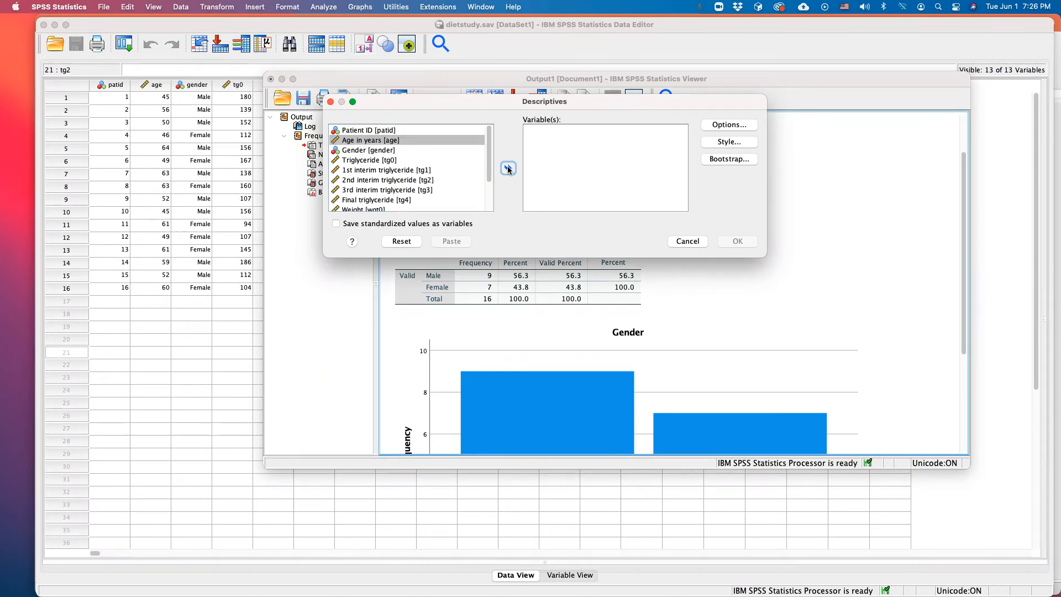
- Keep mean, standard deviation, minimum and maximum as the statistics in variable list order, and run the Age descriptives
click(730, 126)
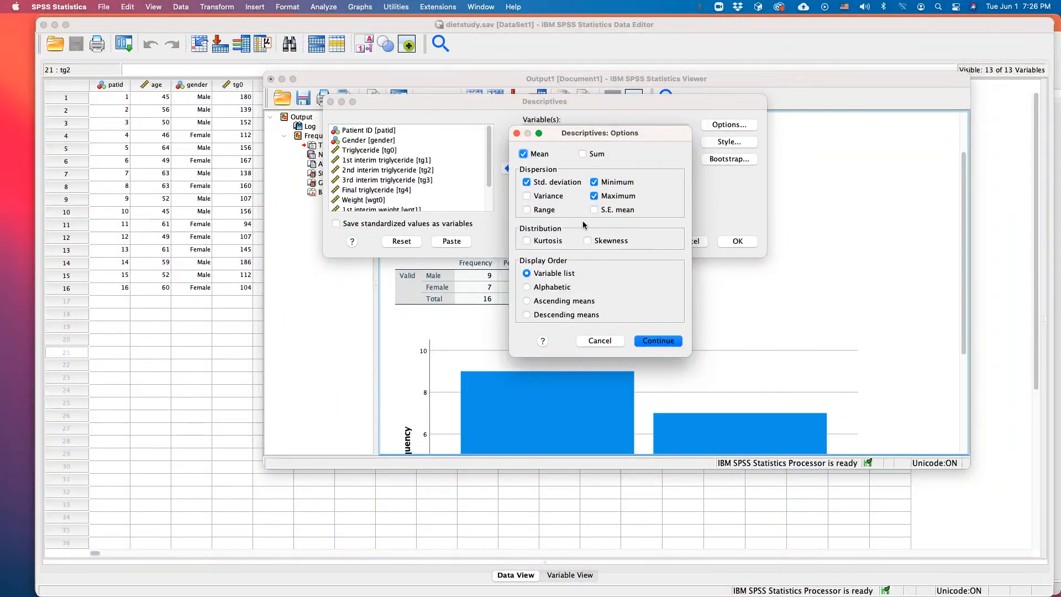
click(666, 343)
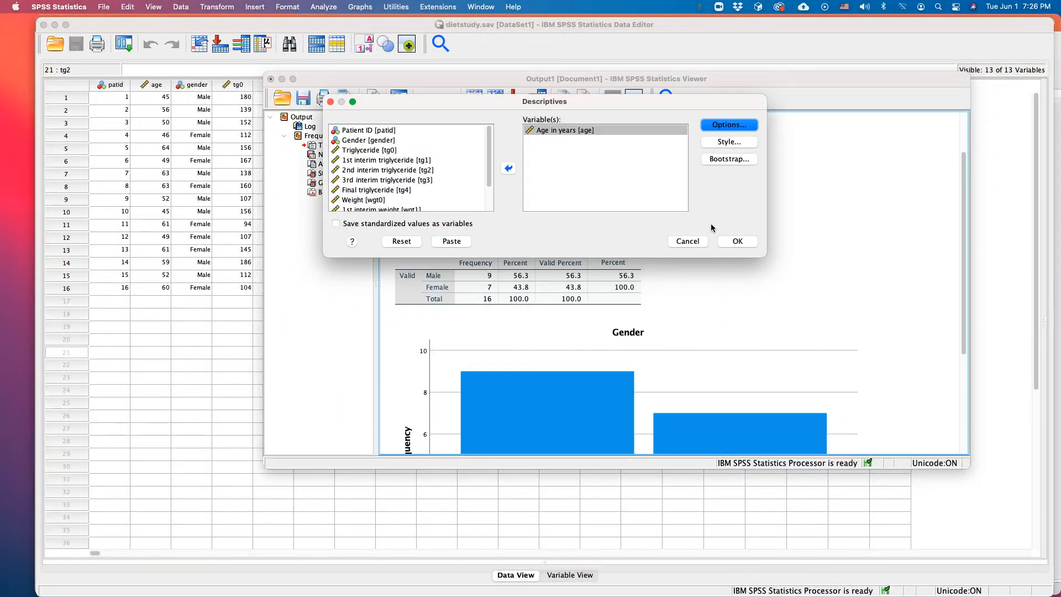
click(734, 241)
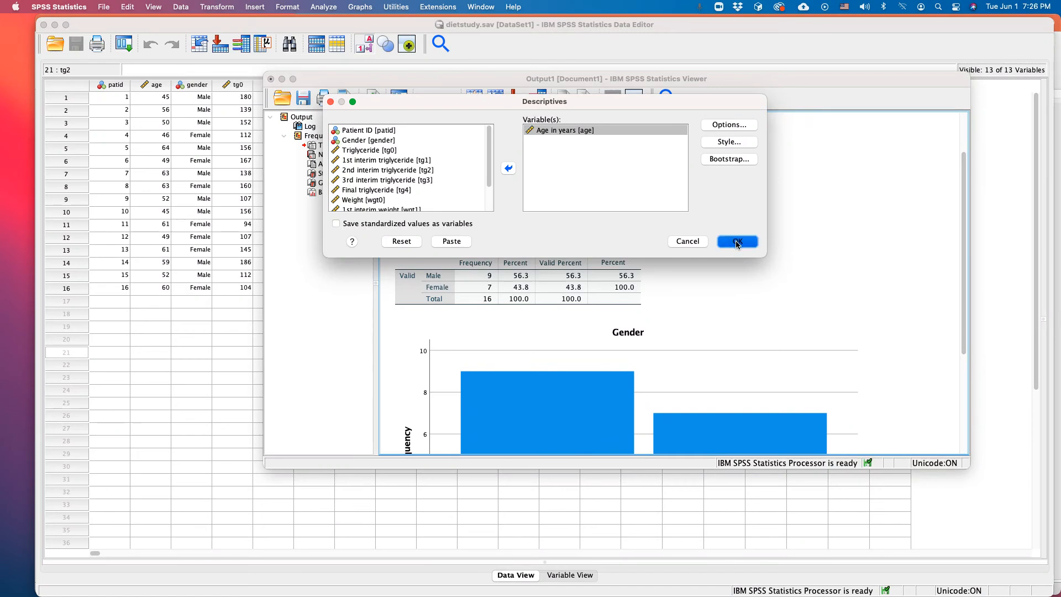
click(575, 407)
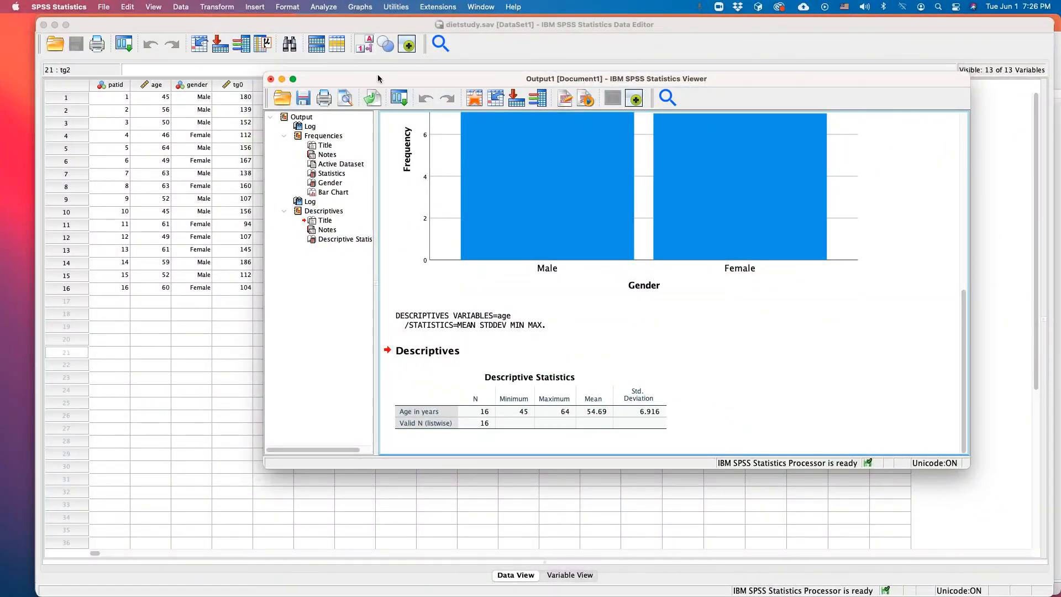
- Start a new chart in the Chart Builder and show the Histogram chart types in the gallery
click(359, 8)
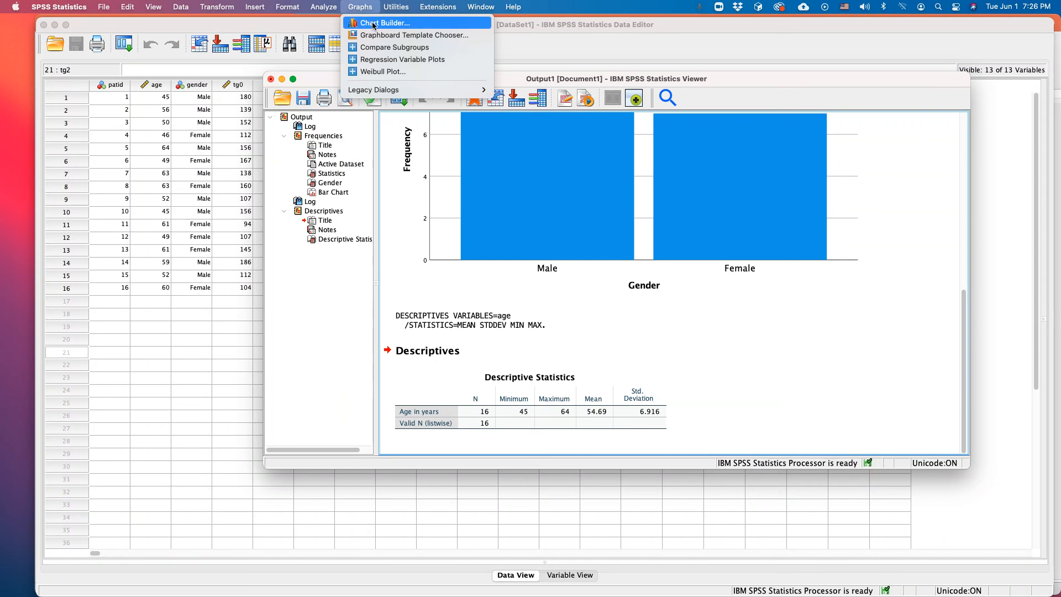
click(374, 24)
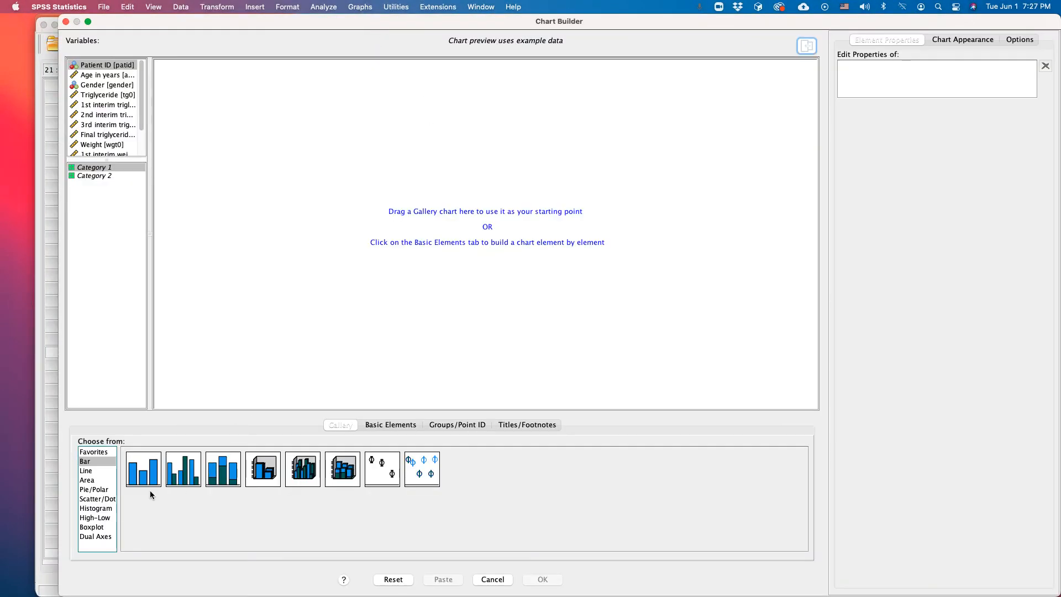
click(95, 508)
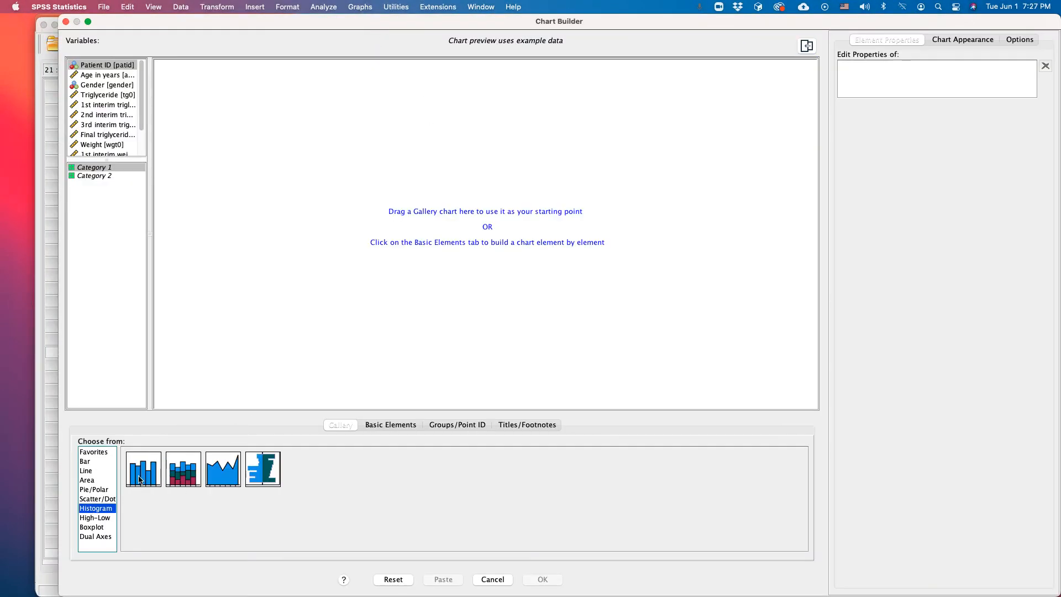